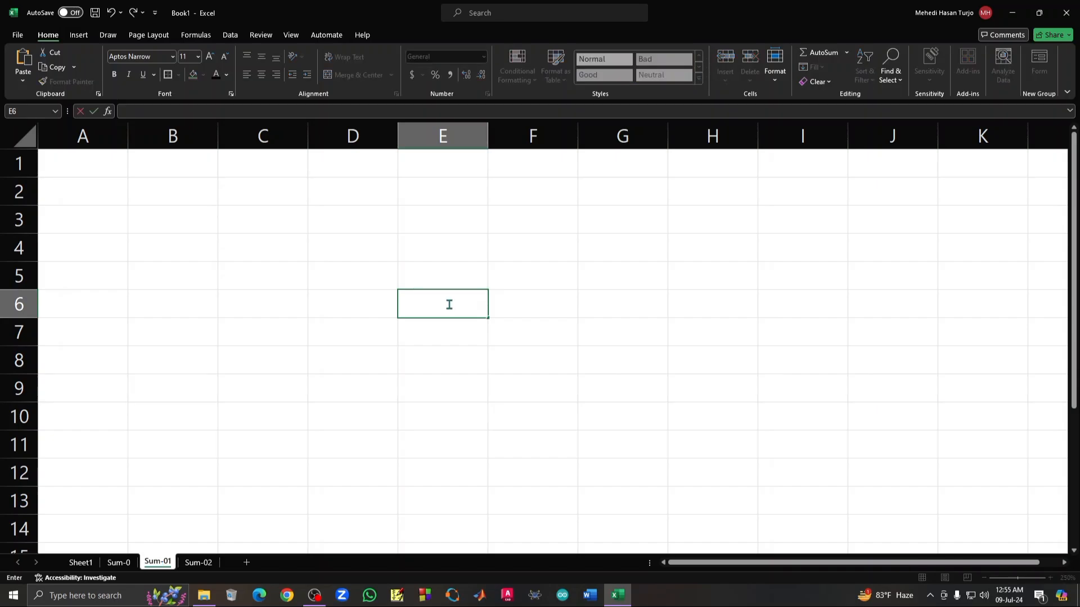
Enter the values 1080, 2888 and 5756 in cells E6 to E8.
text(1080)
key(Return)
text(25)
key(BackSpace)
text(888)
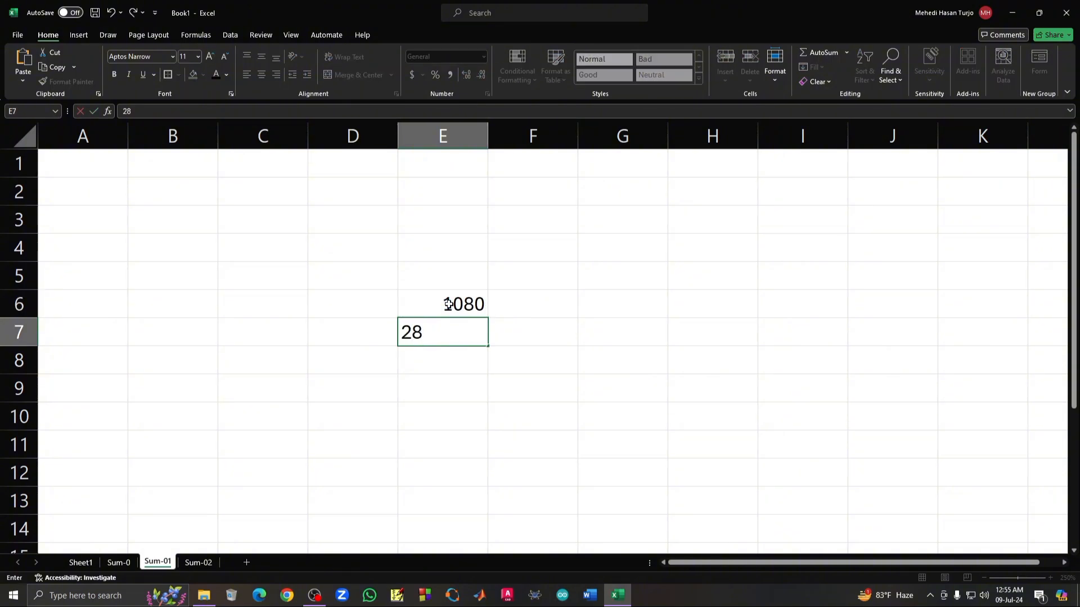
key(Return)
text(5756)
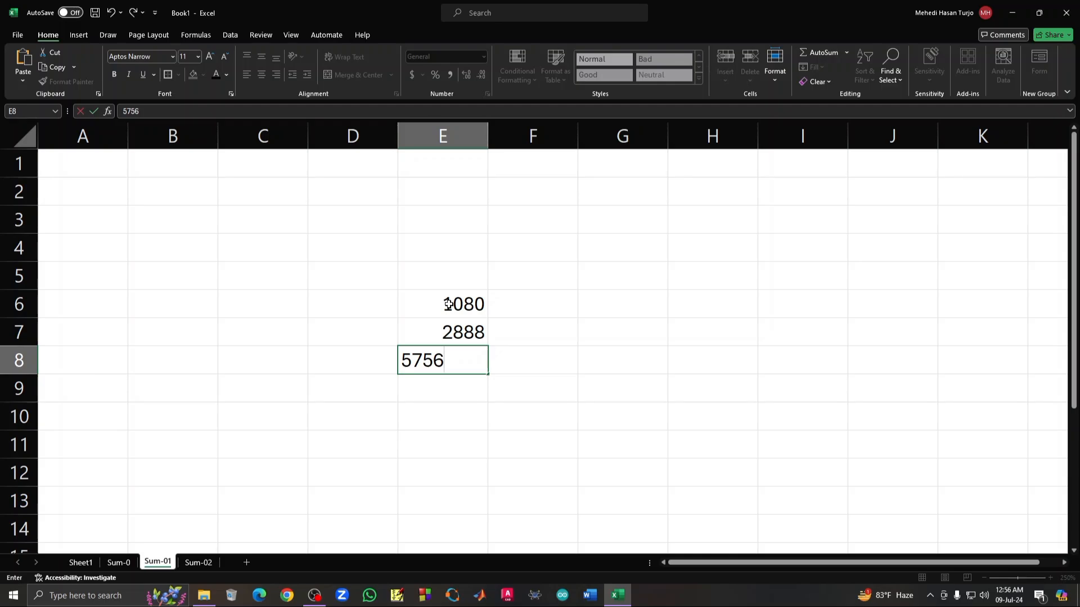
Add up the three numbers in cell E9 with the formula =1080+2888+5756.
click(427, 389)
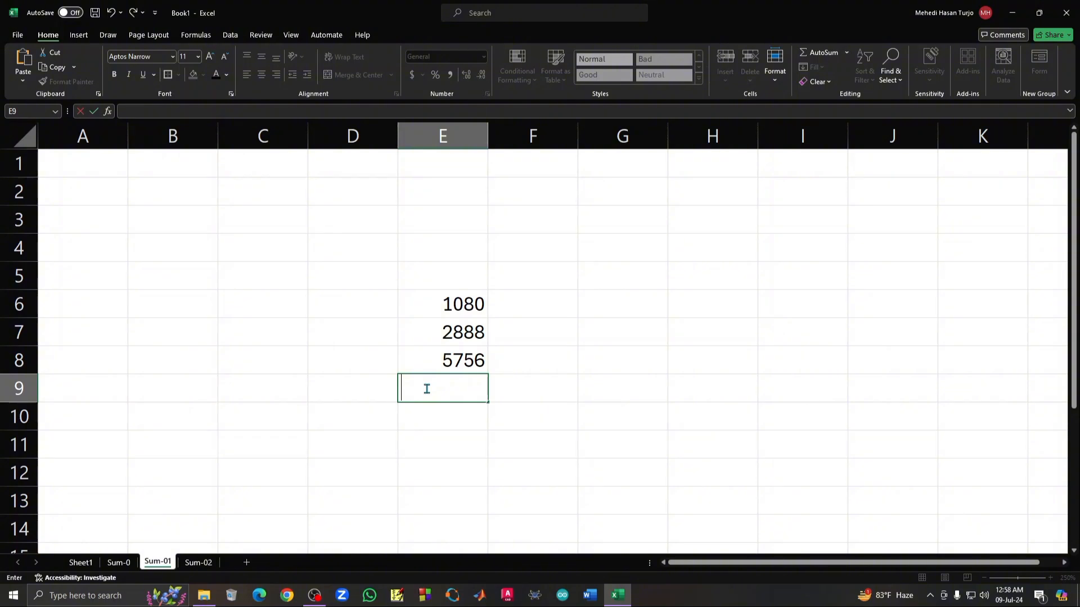
text(=)
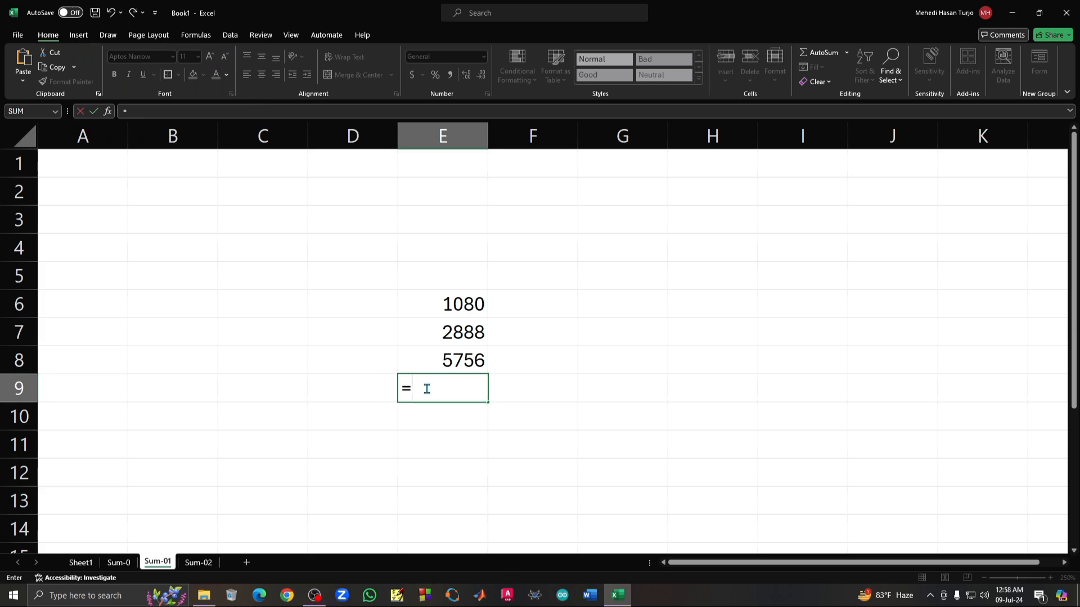
text(1080+288)
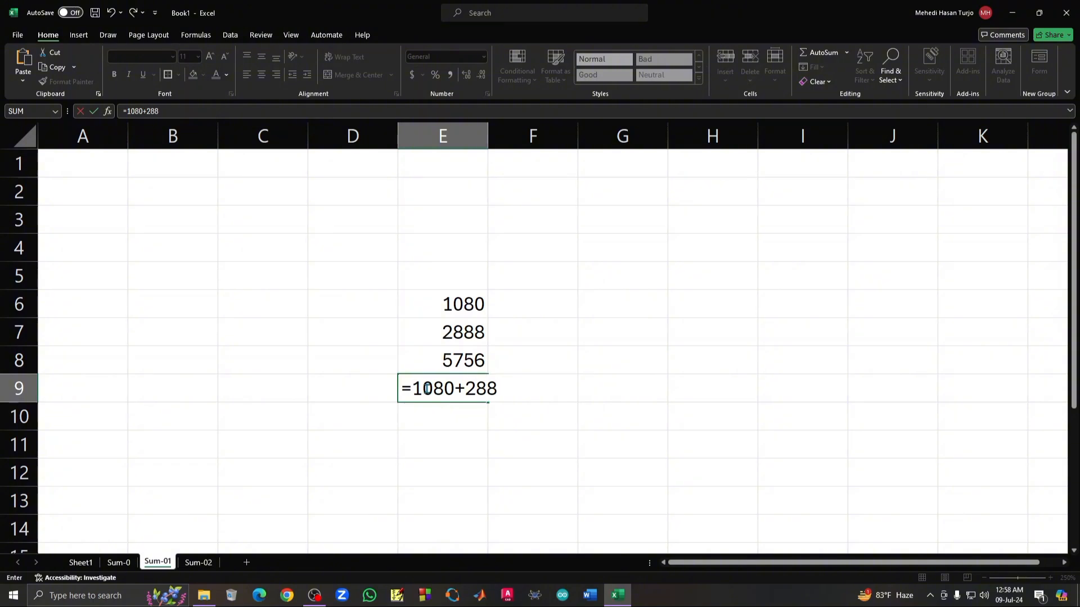
text(8+5756)
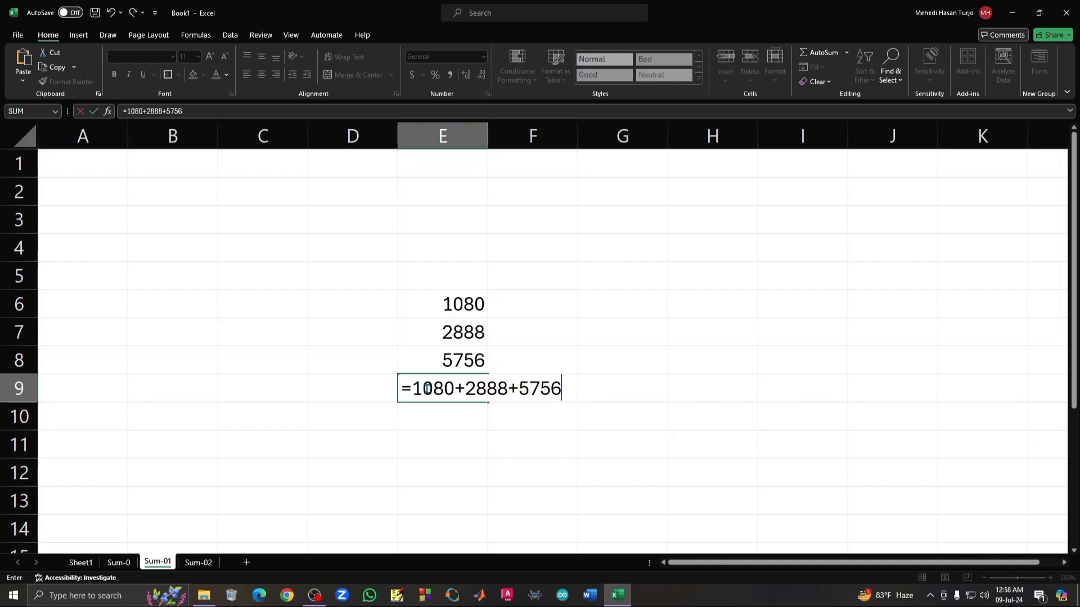
key(Return)
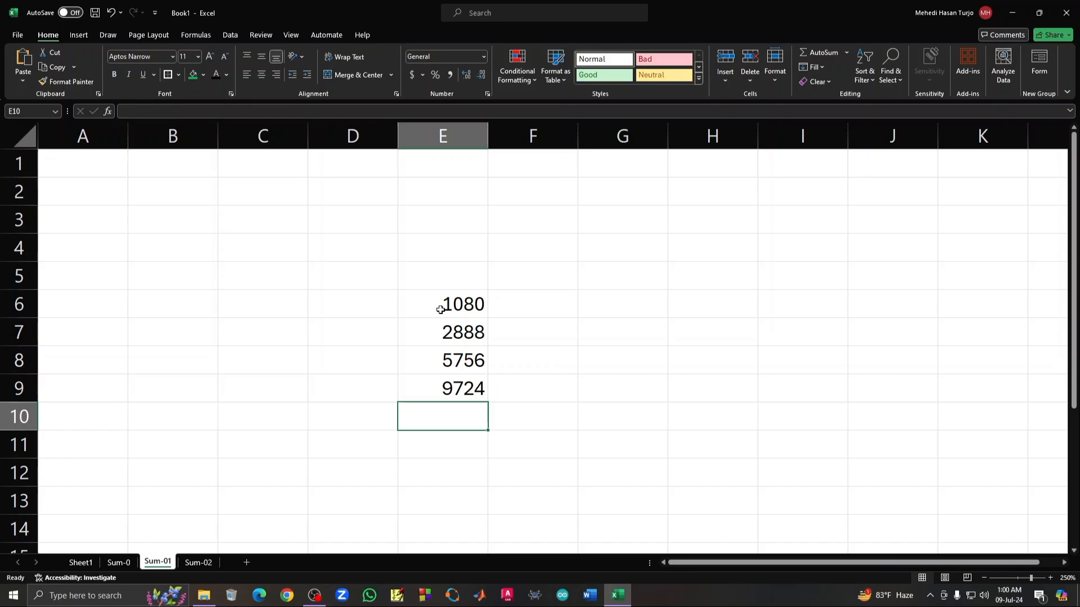
Reopen the typed-number formula in E9 and clear it from the cell.
double_click(436, 388)
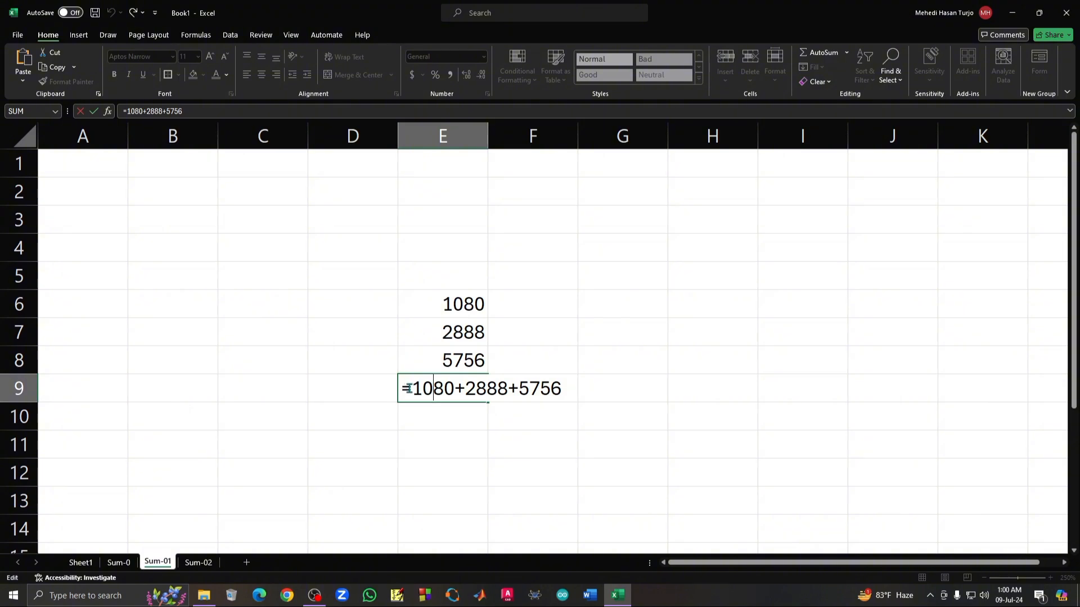
drag(404, 388, 409, 388)
click(416, 387)
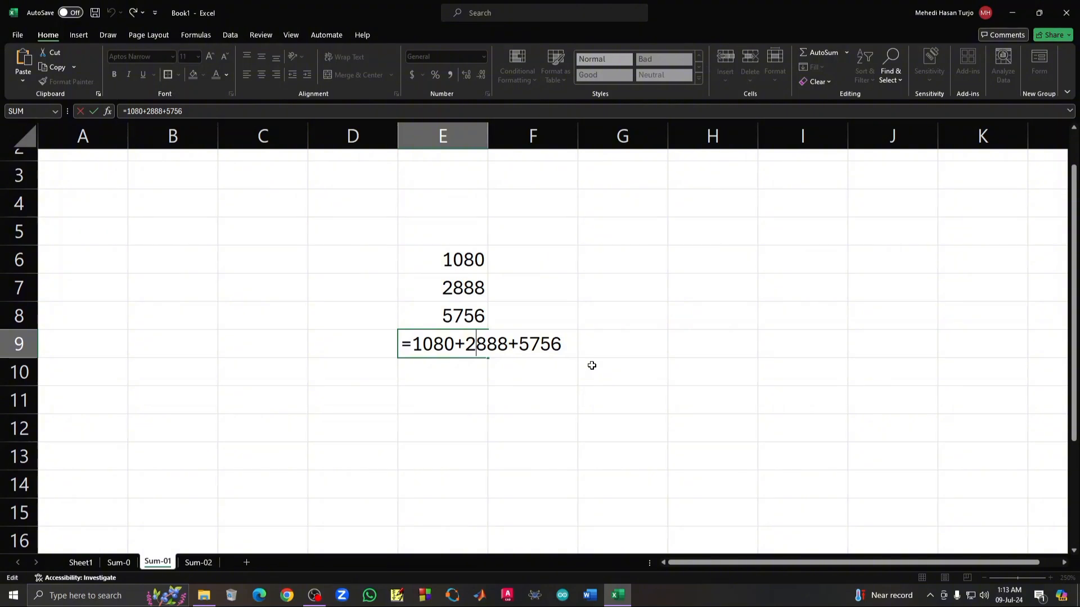
click(563, 343)
drag(563, 343, 427, 343)
key(BackSpace)
key(BackSpace)
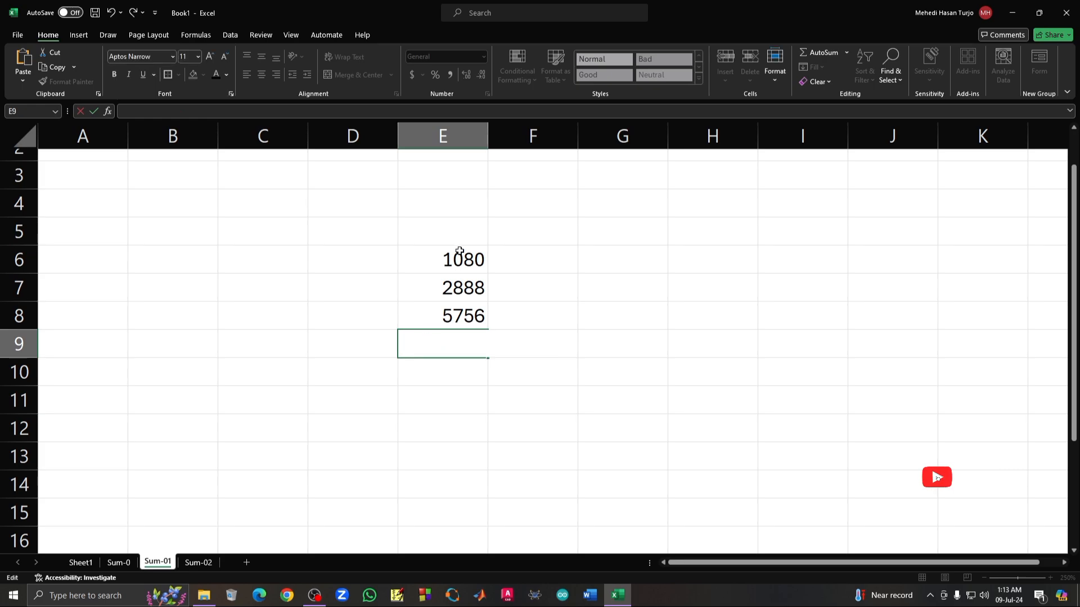
Autofill the number series from E6:E8 down to E13.
click(462, 260)
drag(461, 261, 484, 470)
click(599, 447)
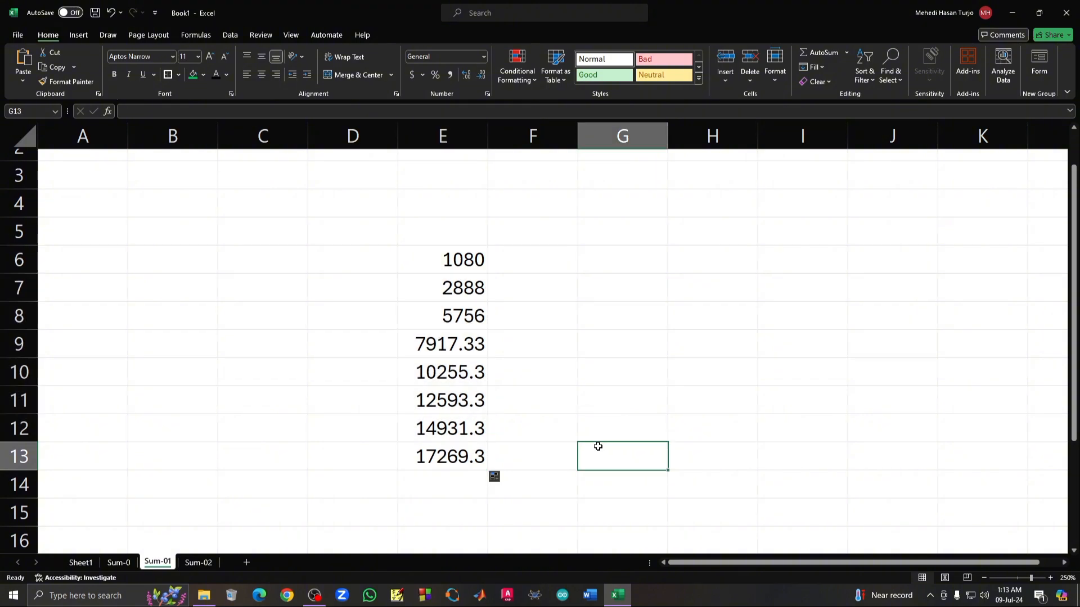
Total the column in E14 with a SUM formula that adds the individual references E6+E7+E8+E9+E10+E11+E12+E13.
double_click(471, 476)
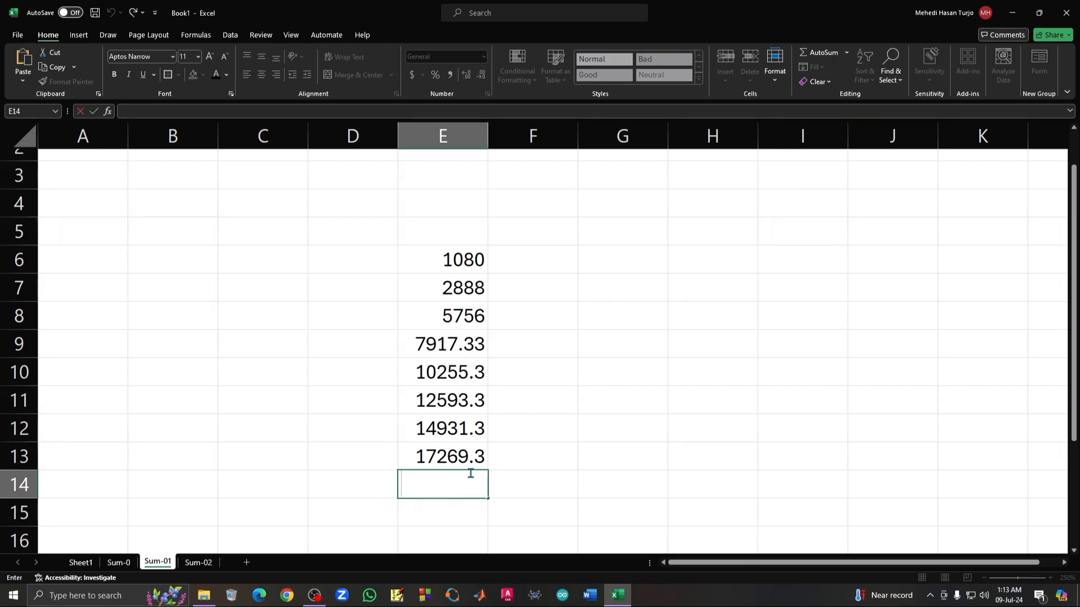
text(=)
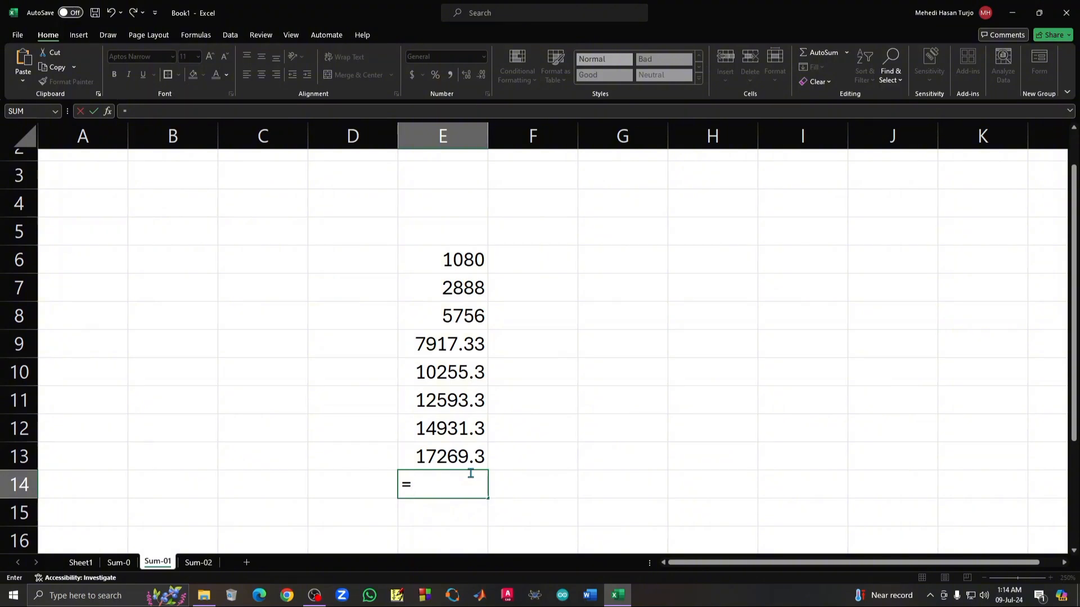
text(sum)
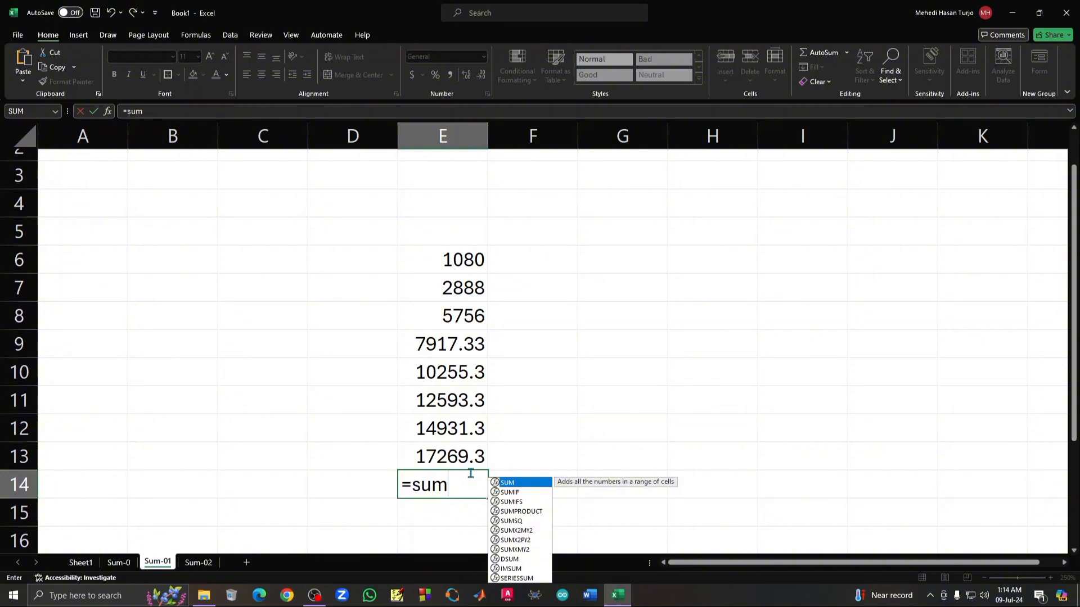
text(()
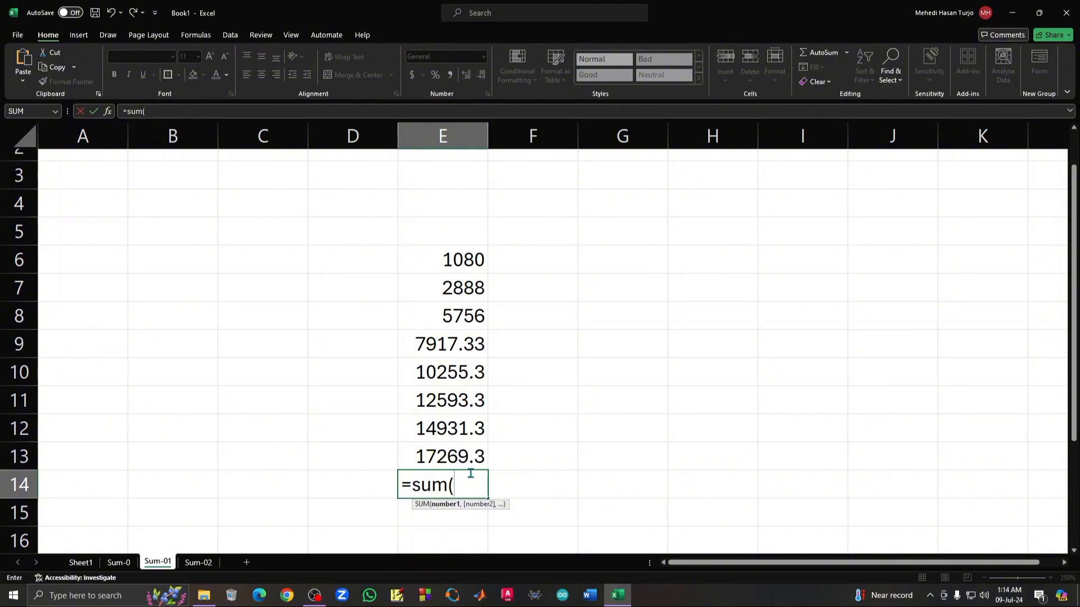
click(449, 262)
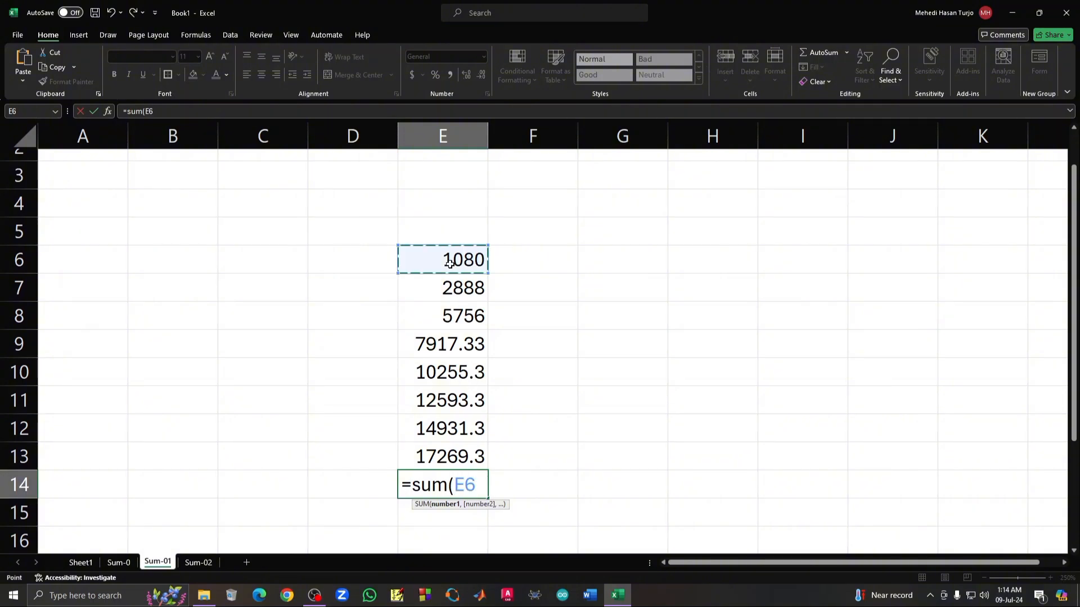
text(+)
click(456, 287)
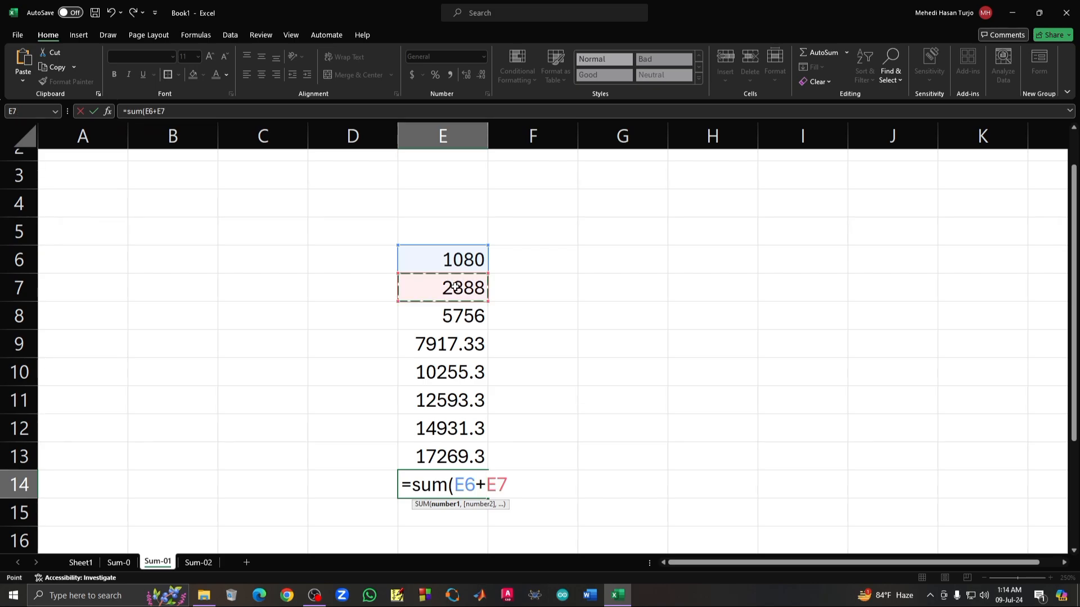
text(+)
text(+)
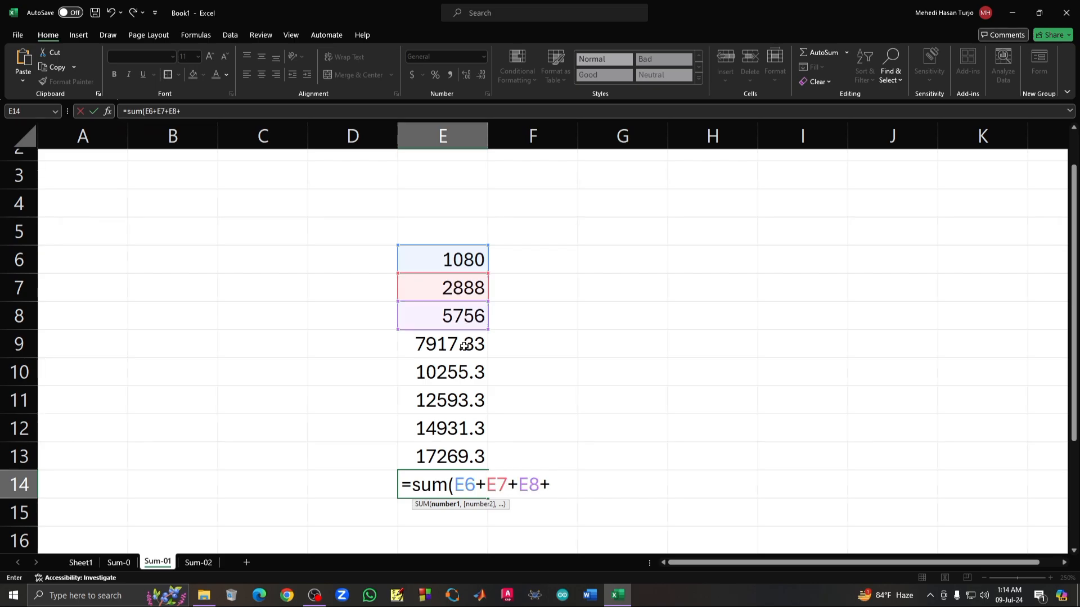
click(463, 344)
text(+)
click(462, 372)
text(+)
click(459, 403)
text(+)
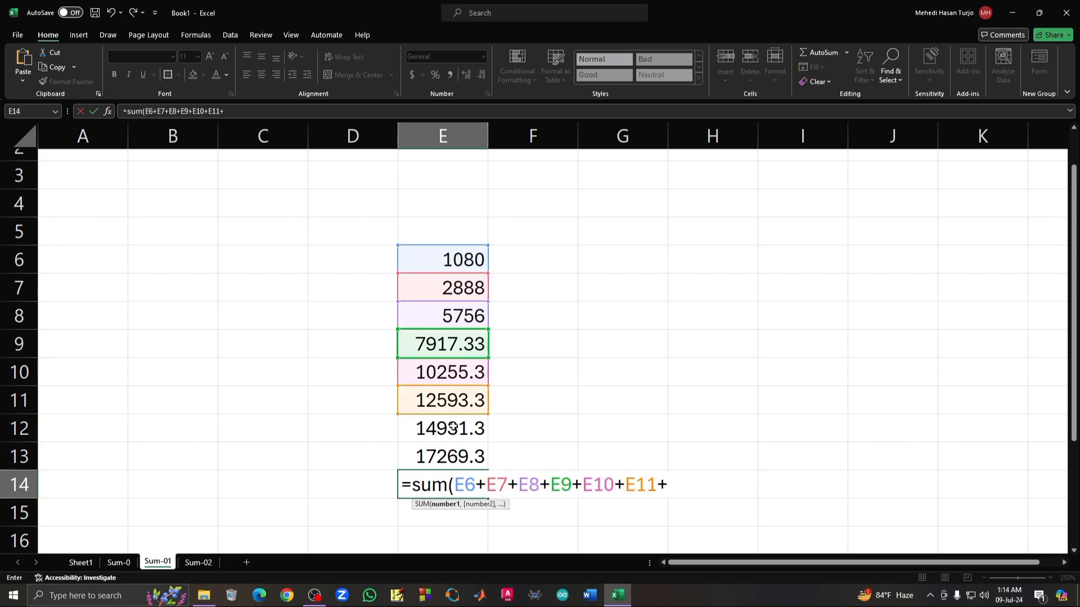
click(454, 429)
text(+)
click(456, 453)
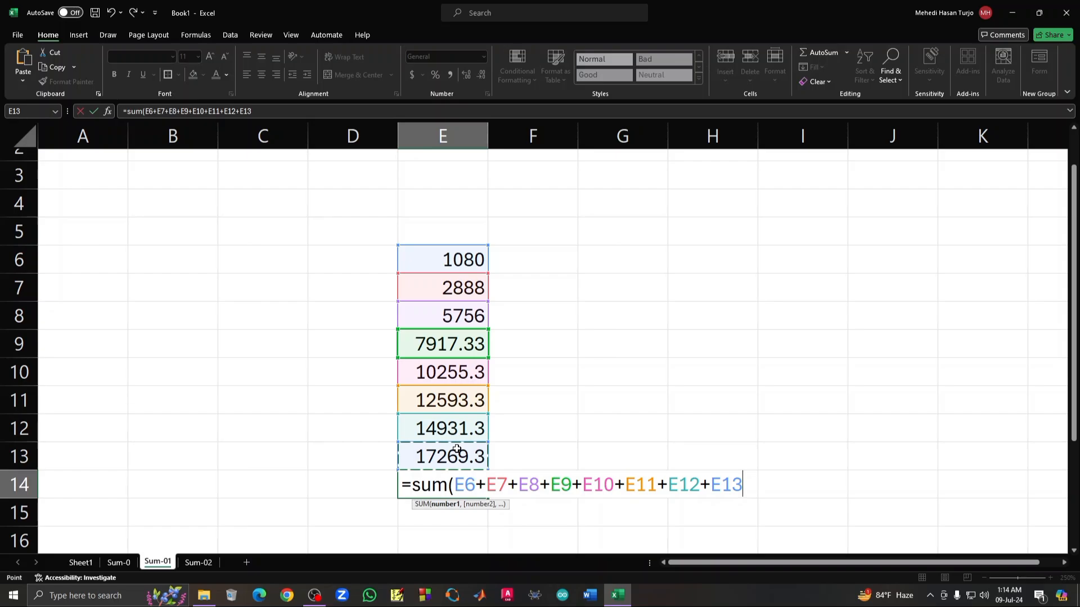
text())
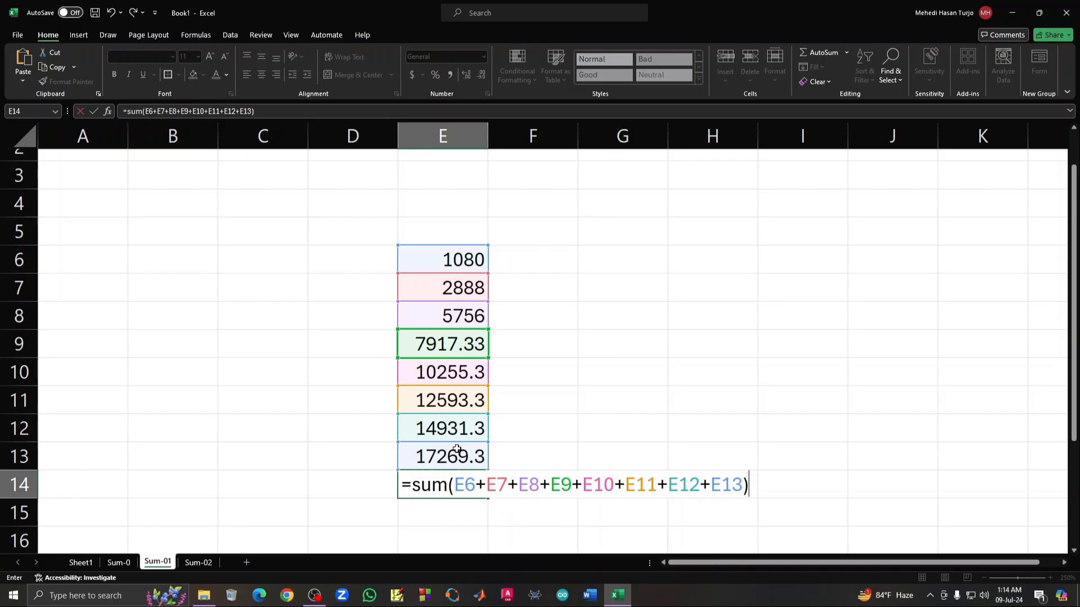
key(Return)
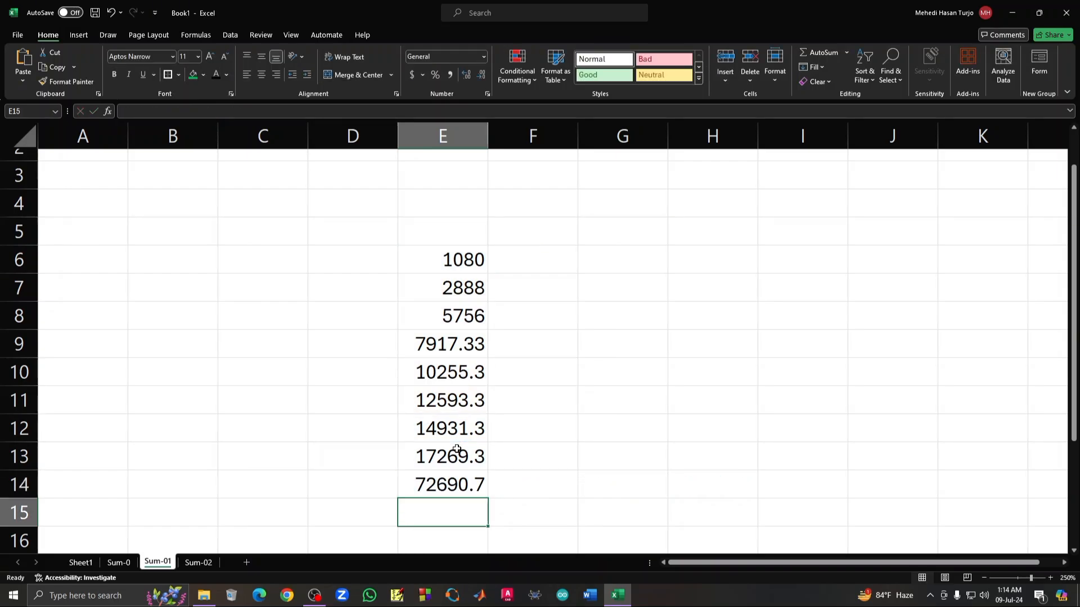
Replace the individual cell references in E14's SUM formula with the range E6:E13.
click(468, 485)
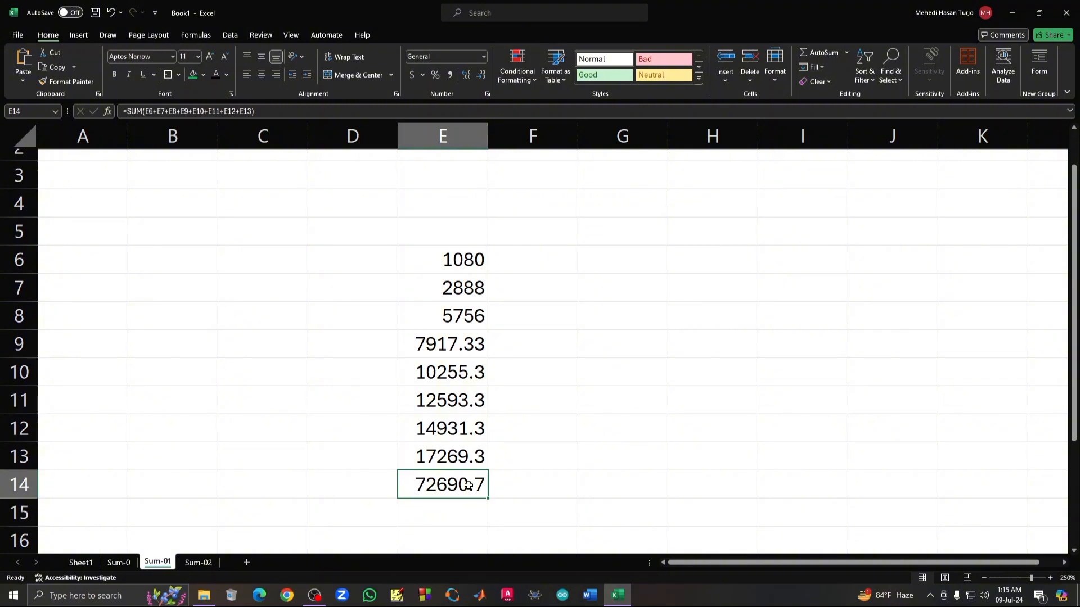
double_click(469, 485)
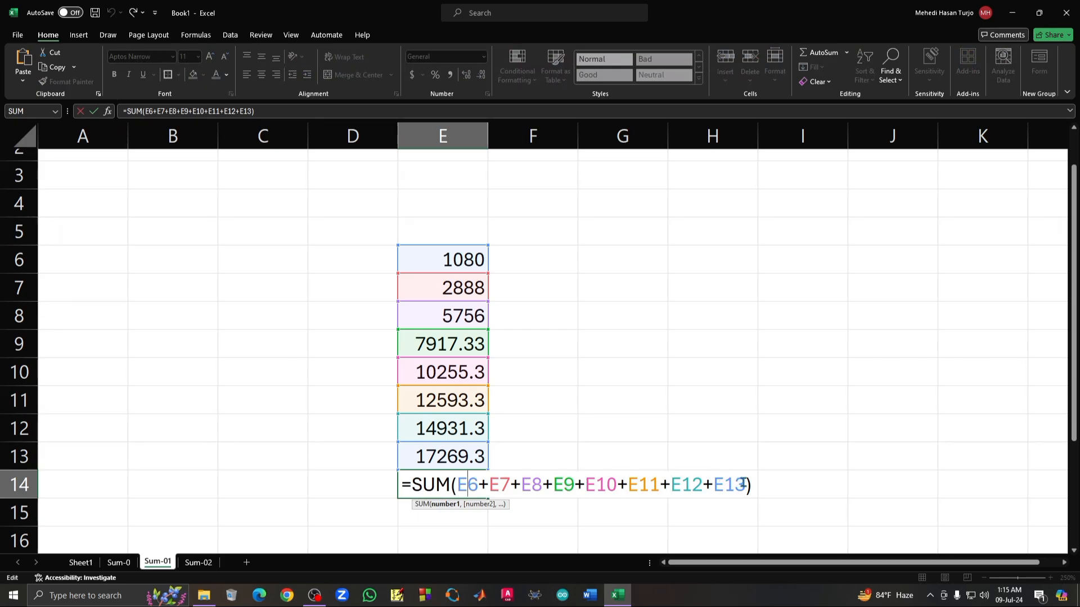
drag(745, 485, 458, 478)
key(BackSpace)
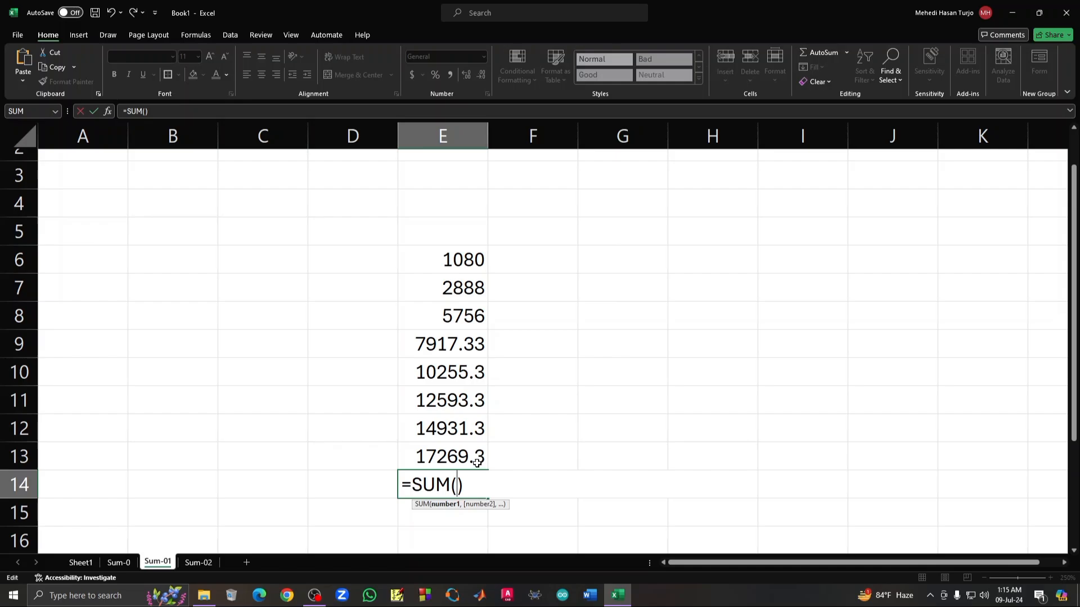
click(458, 260)
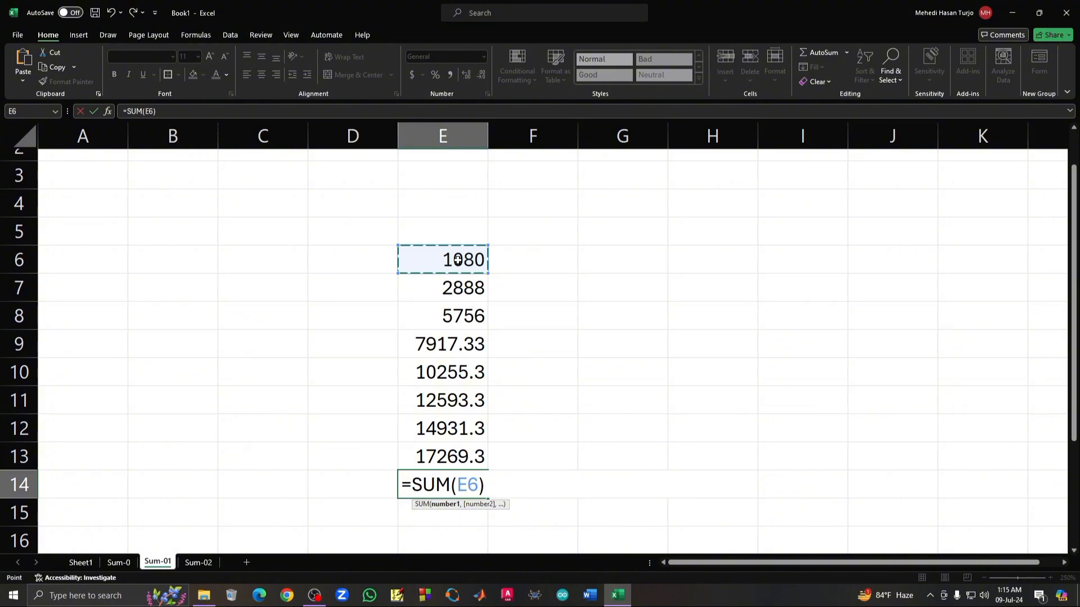
drag(458, 260, 451, 450)
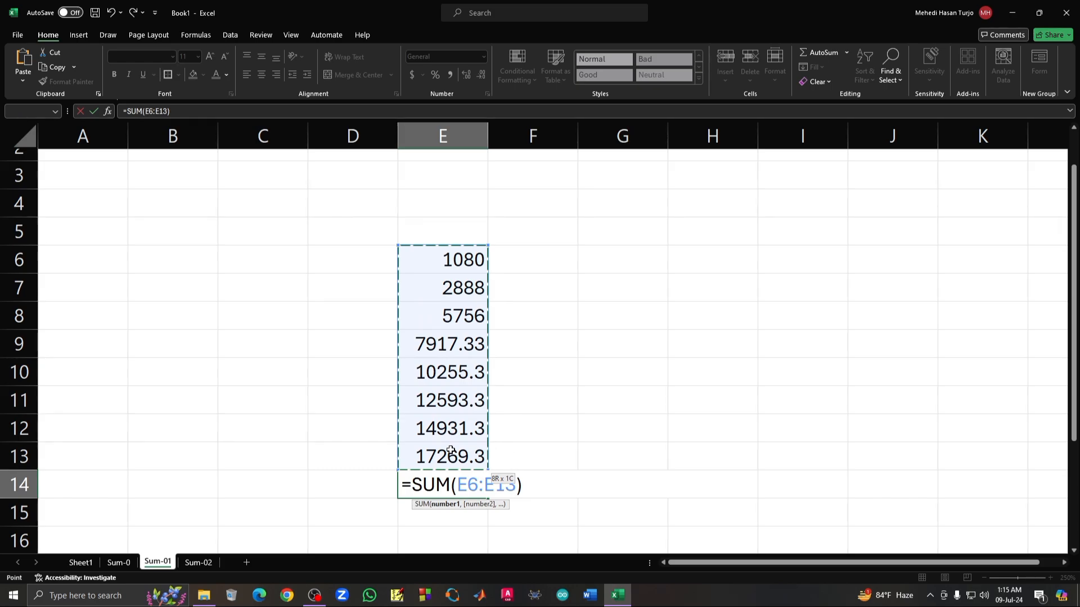
drag(450, 450, 450, 444)
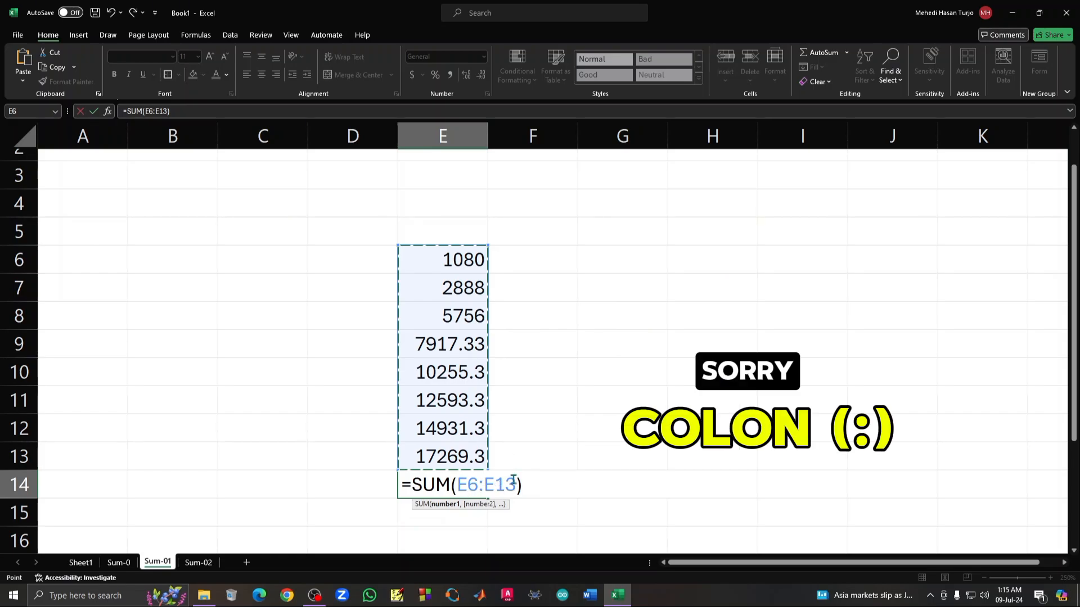
click(439, 259)
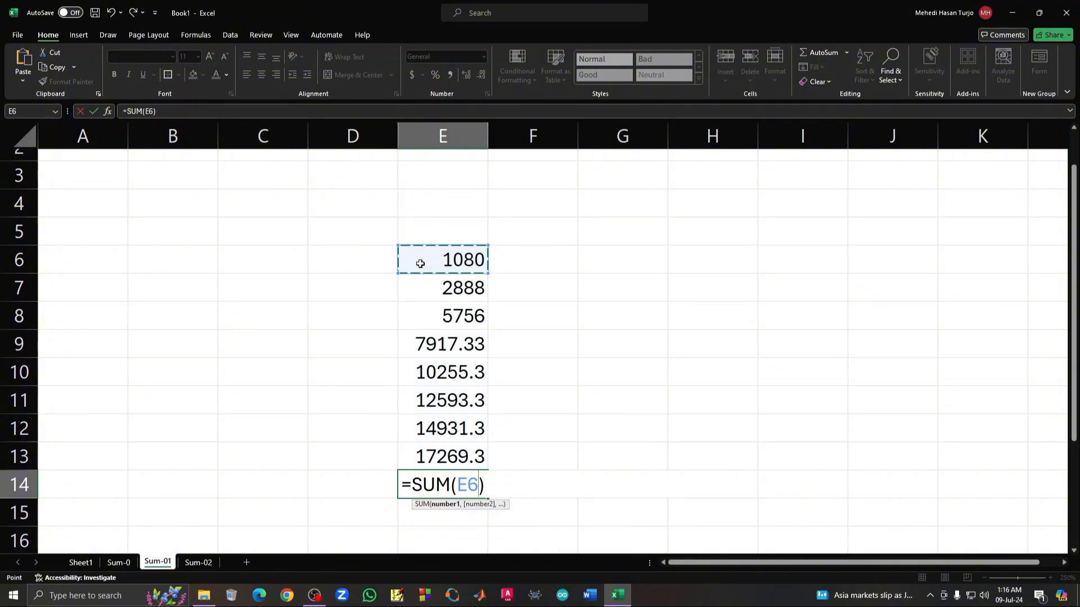
click(445, 457)
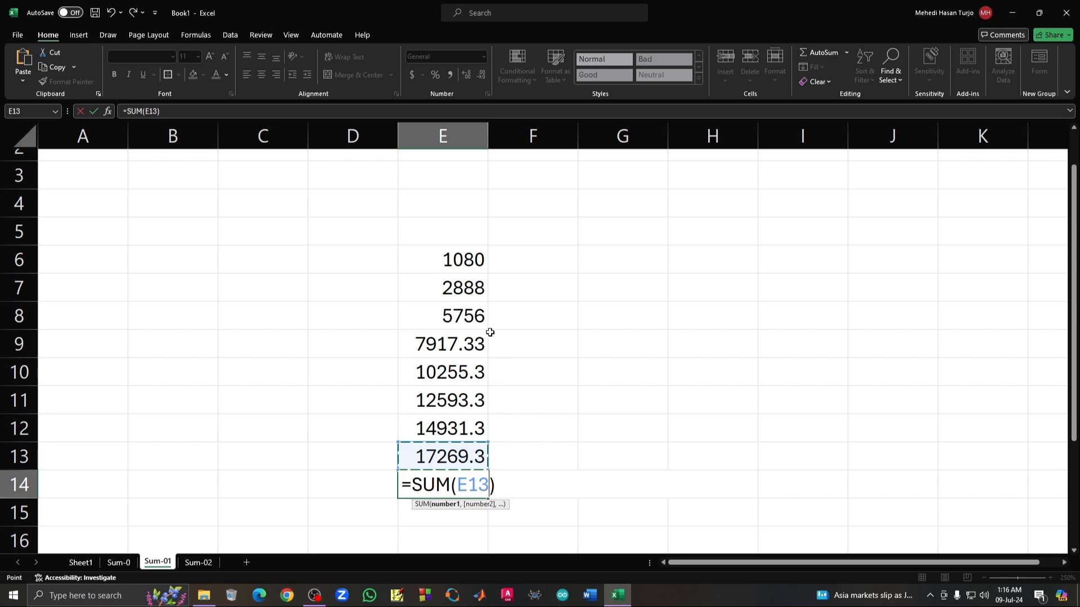
drag(452, 256, 449, 456)
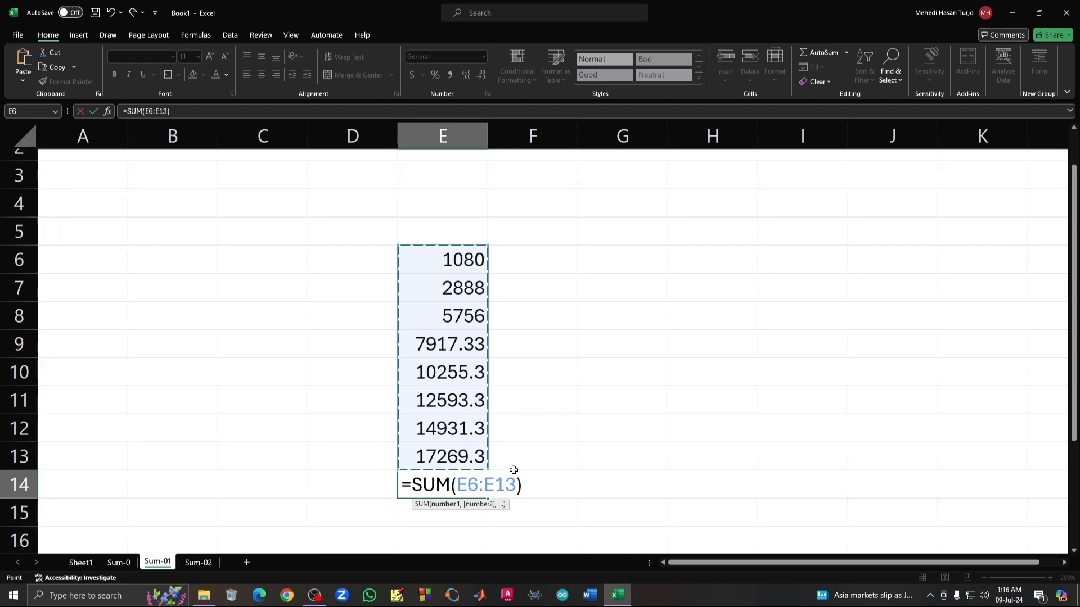
key(Return)
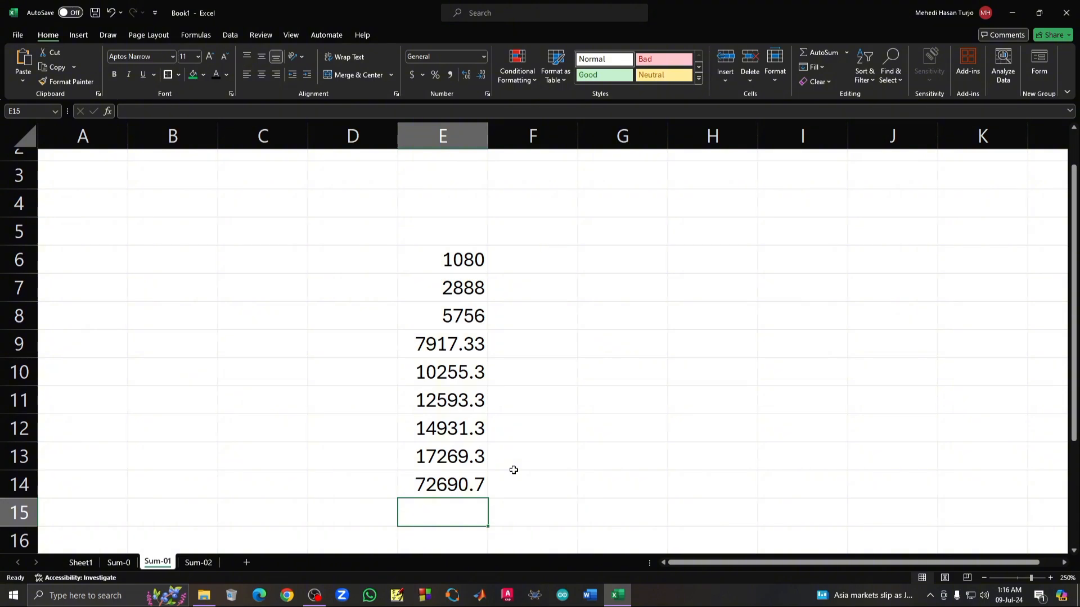